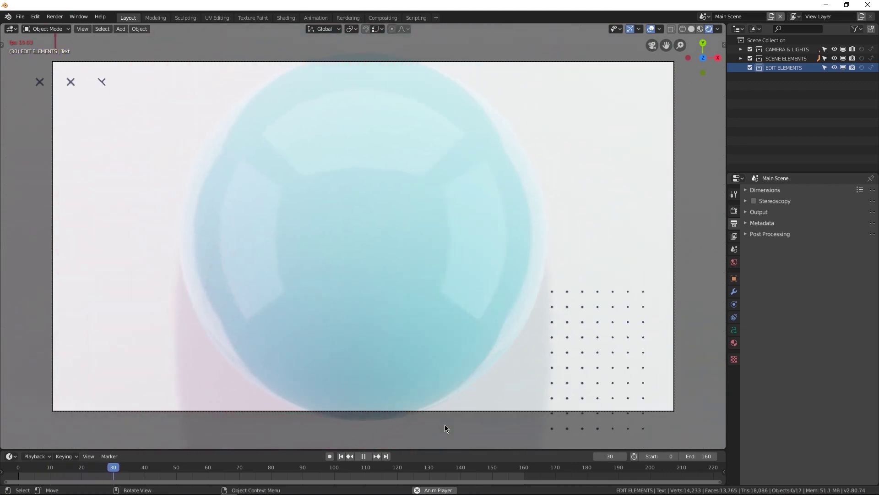
Stop the playback at frame 75 and replace the title text with B3D MOGRAPH.
key("space")
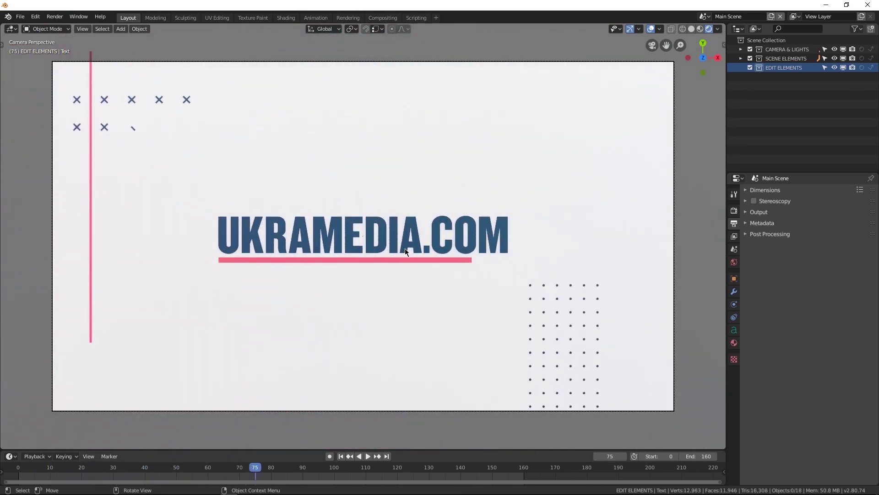
key("Tab")
key("ctrl+a")
type("B3D MOGRAPH")
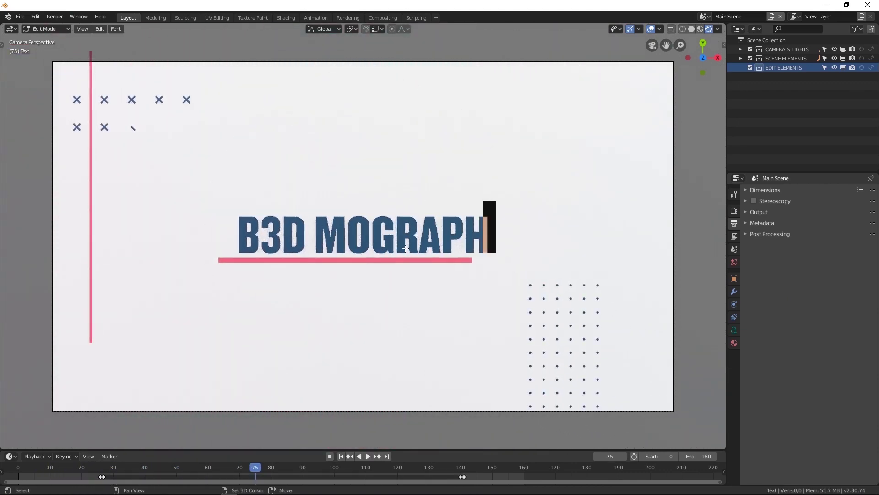
key("Tab")
Move the start point of the pink underline about 0.124 m along X to align with the beginning of the title.
left_click(402, 257)
key("Tab")
key("g")
key("x")
left_click(348, 259)
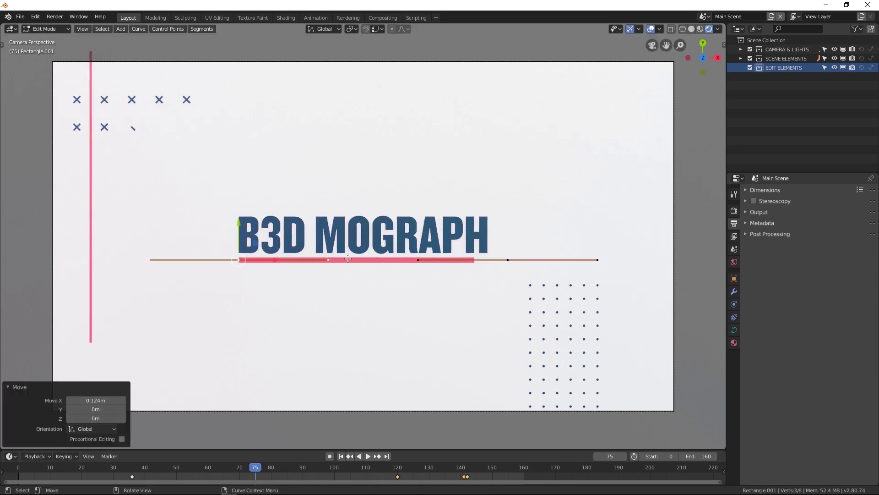
Adjust the far end of the underline along the X axis to fit the title's width.
key("ctrl+z")
key("g")
key("x")
left_click(522, 259)
key("Tab")
Deselect everything and play the animation from the first frame to check the title reveal.
key("alt+a")
key("shift+Left")
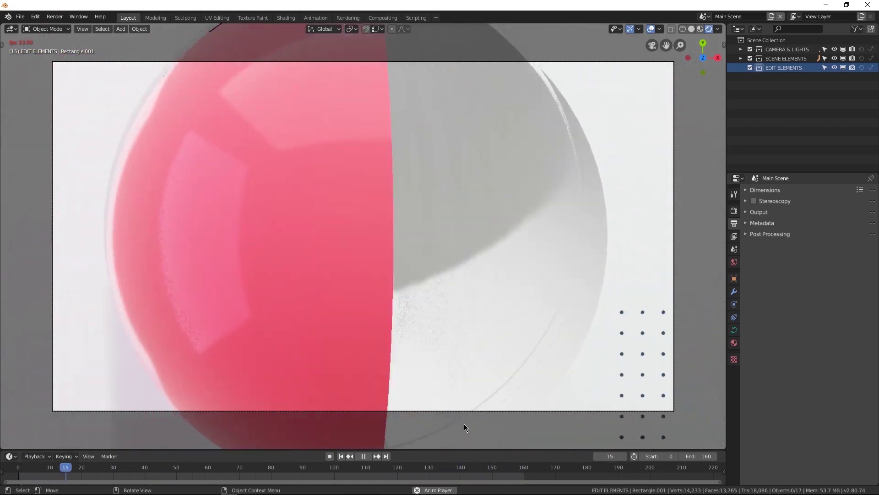
middle_click_drag(463, 424, 405, 271)
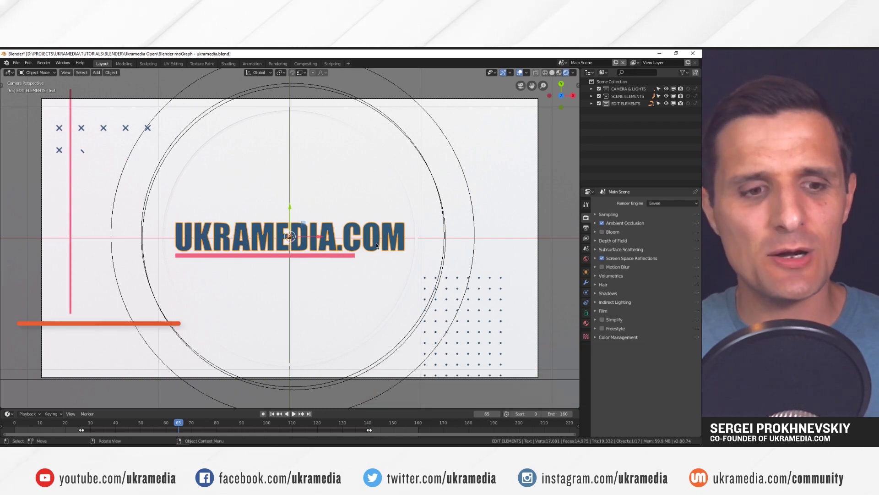
Replace the UKRAMEDIA.COM title text with BLENDER.
key("Tab")
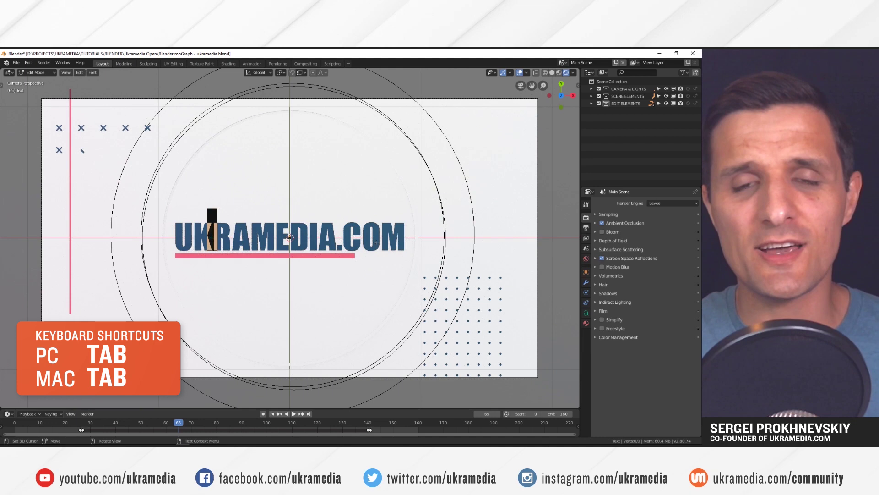
key("ctrl+a")
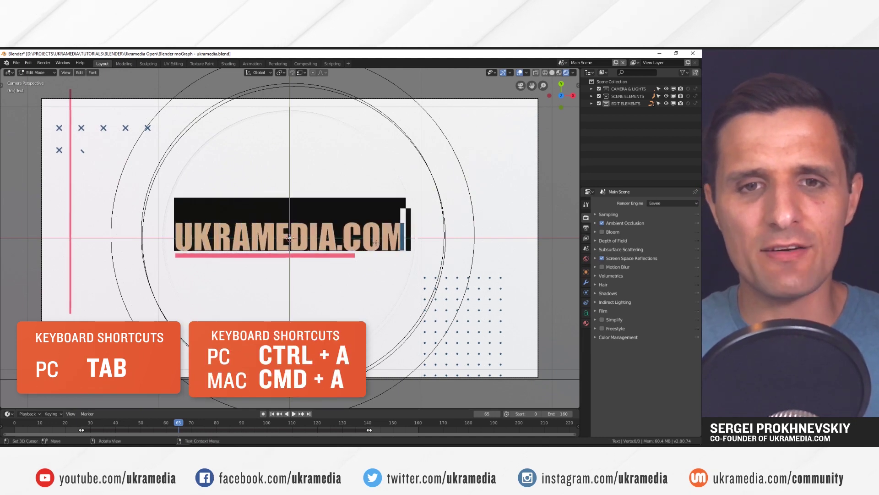
type("BLENDER")
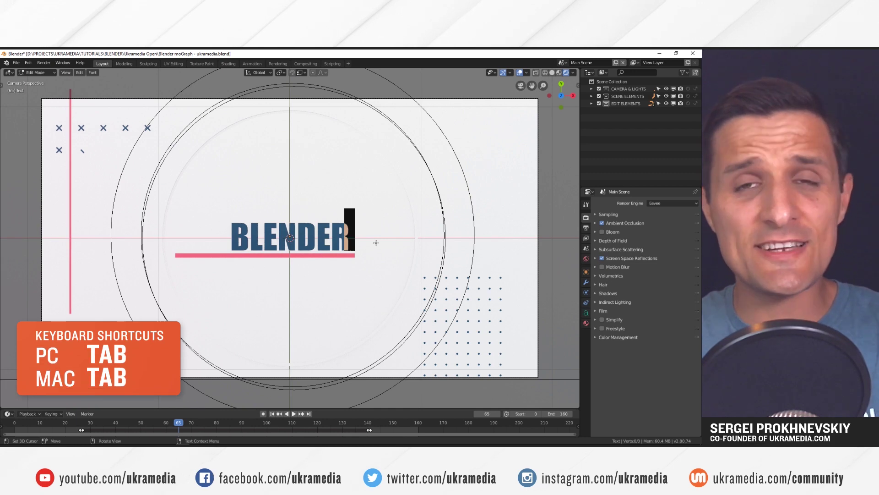
key("Tab")
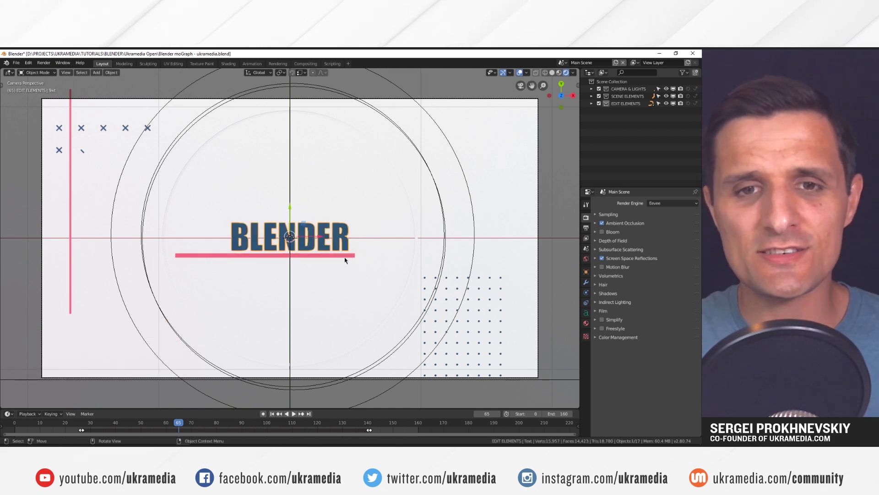
At frame 85, move the underline's left point about 0.425 m along X to the start of the word BLENDER.
left_click(210, 259)
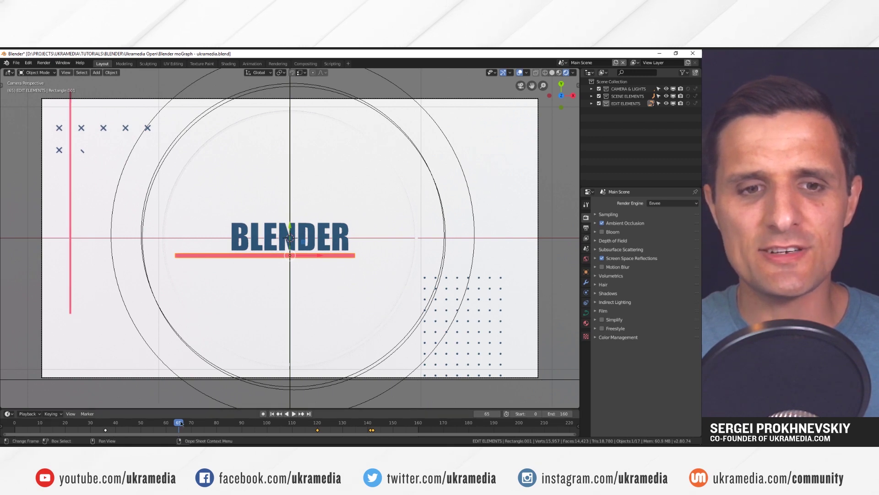
key("space")
key("space")
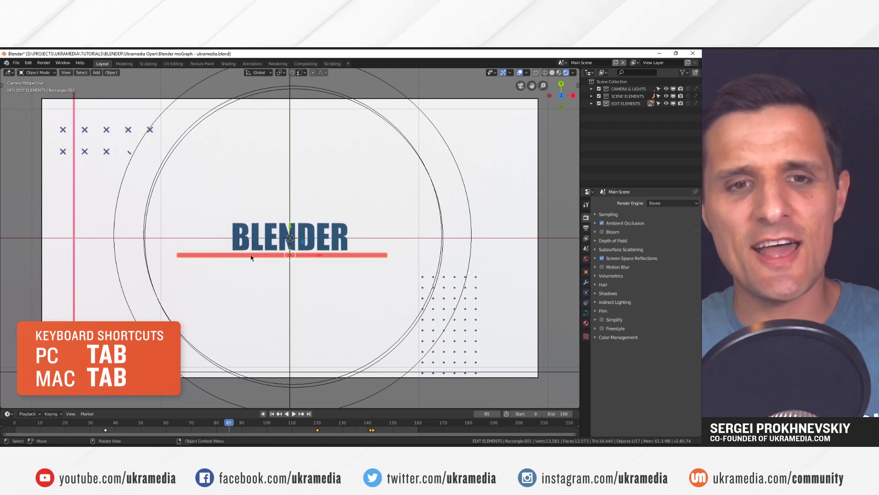
key("Tab")
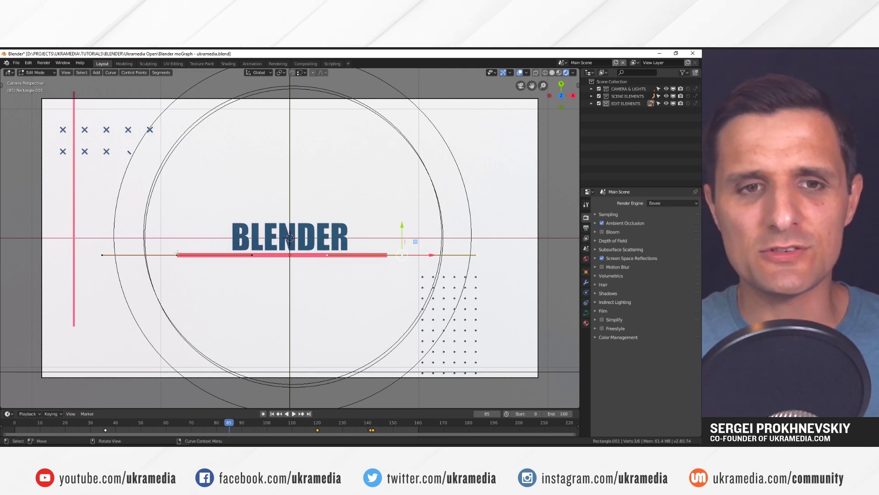
left_click(180, 260)
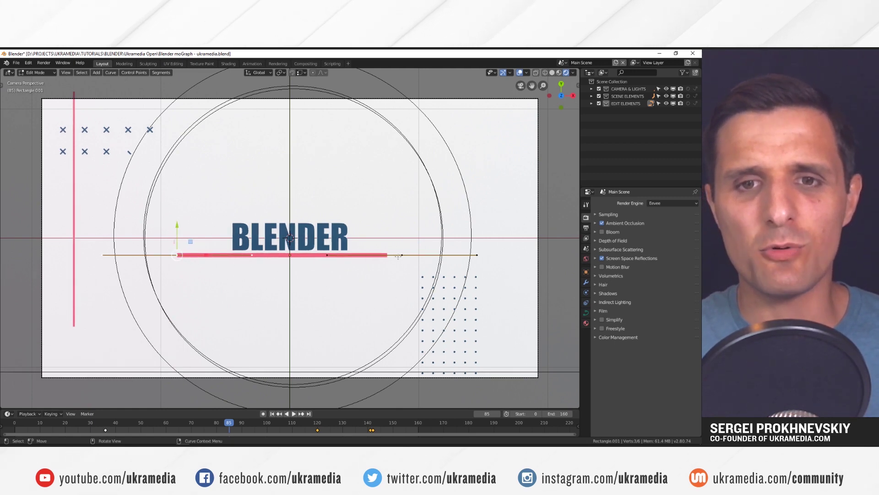
left_click(180, 255)
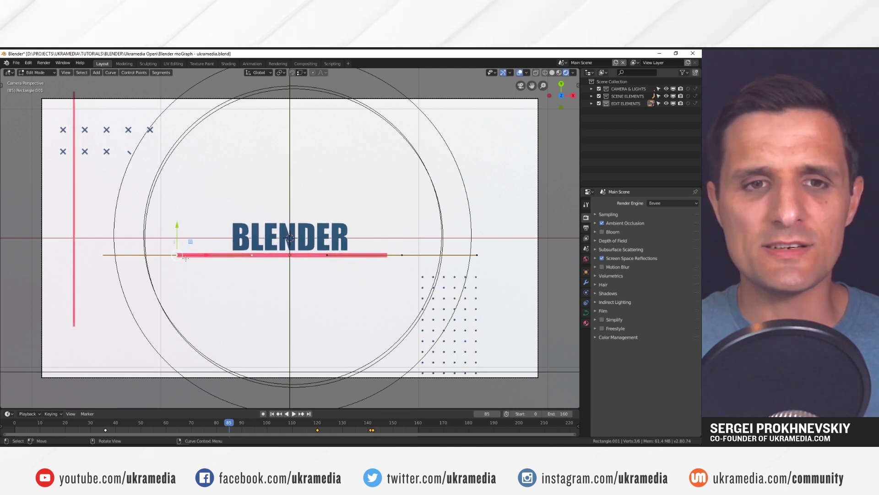
key("g")
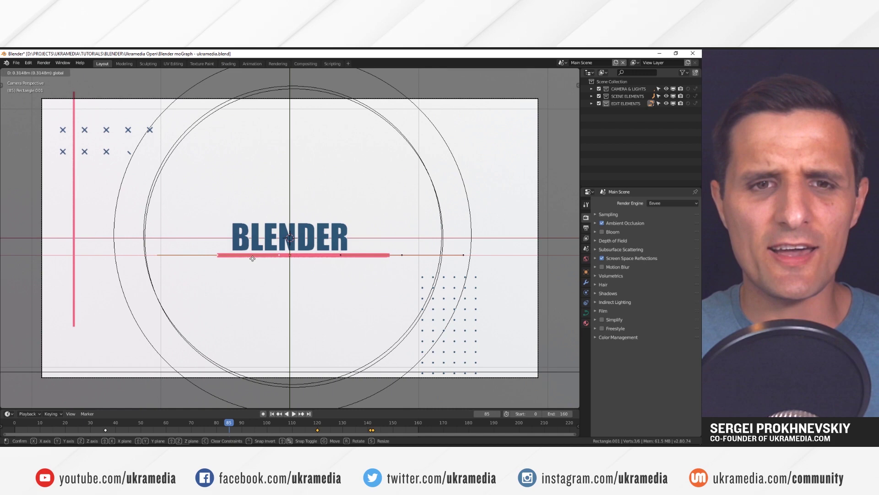
left_click(262, 259)
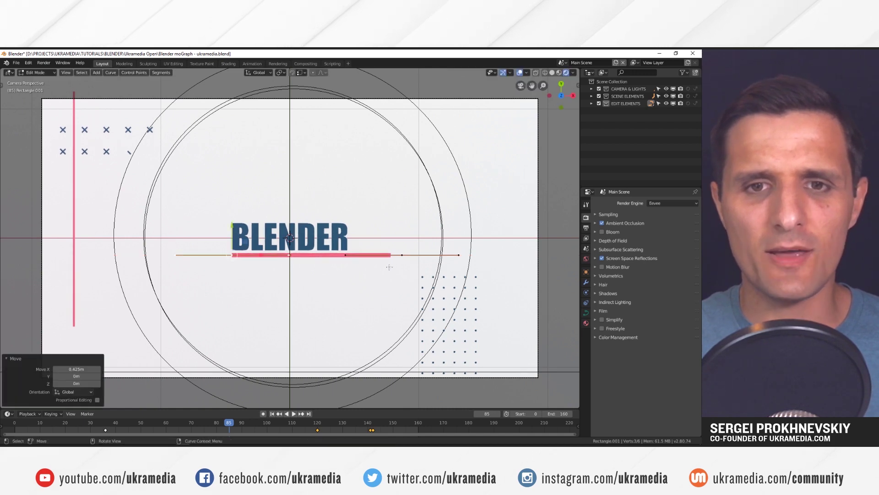
Move the underline's right point about 0.35 m in negative X so the line stops at the end of BLENDER.
left_click(420, 256)
key("g")
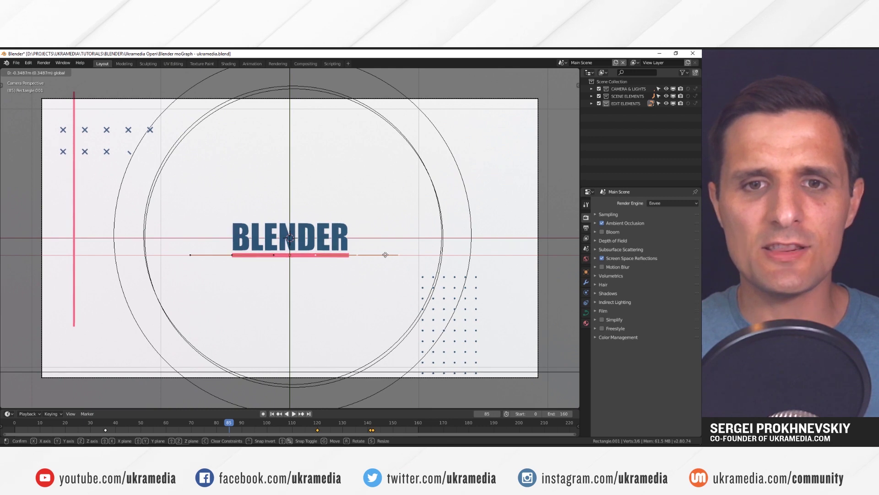
left_click(385, 255)
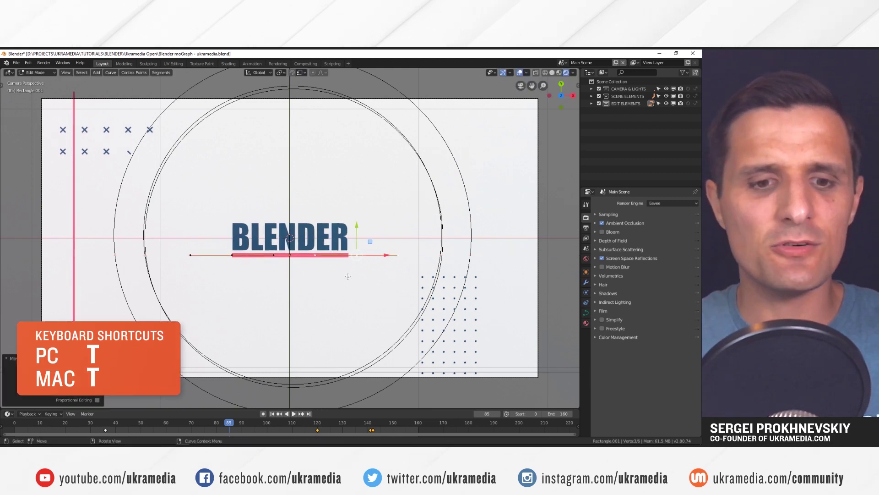
Show the viewport's editing tools, activate the Move tool, and finish editing the underline curve.
key("t")
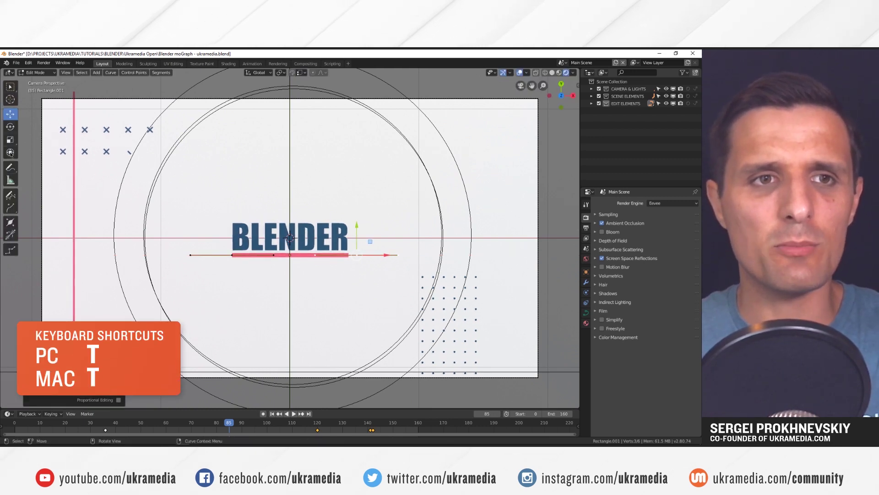
left_click(11, 115)
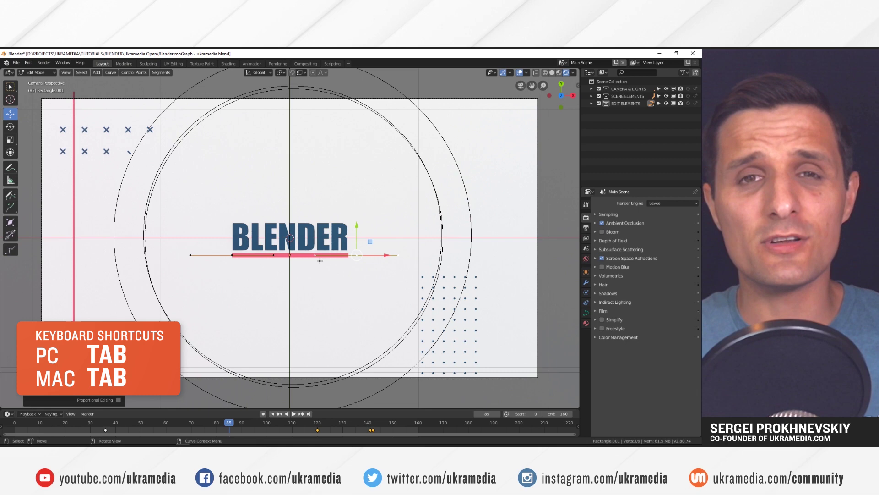
key("Tab")
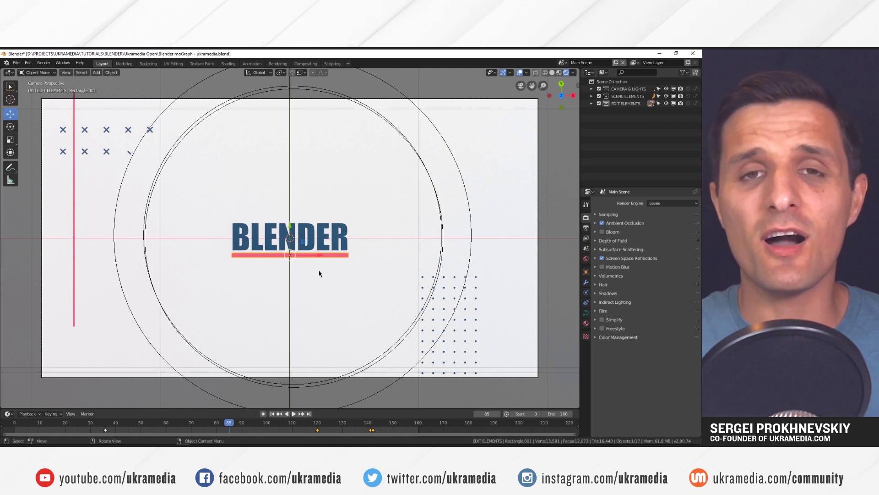
Change the base color of the title's Color 1 material to dark green.
left_click(312, 247)
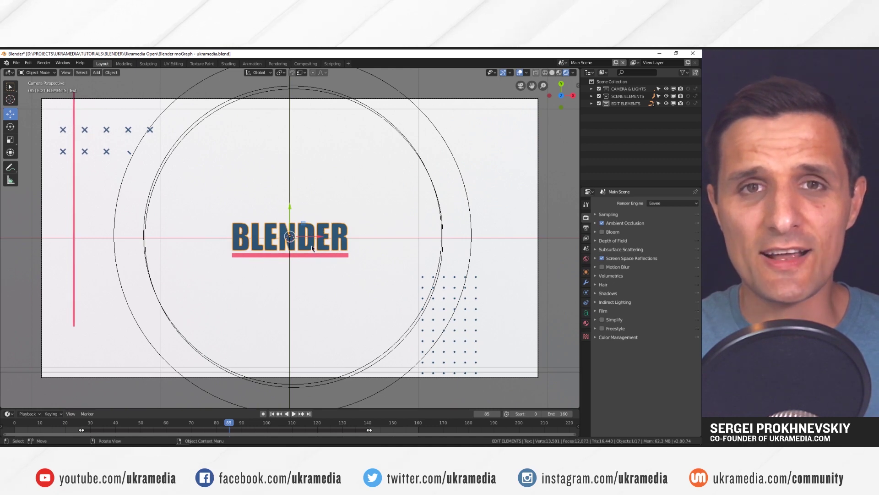
left_click(586, 323)
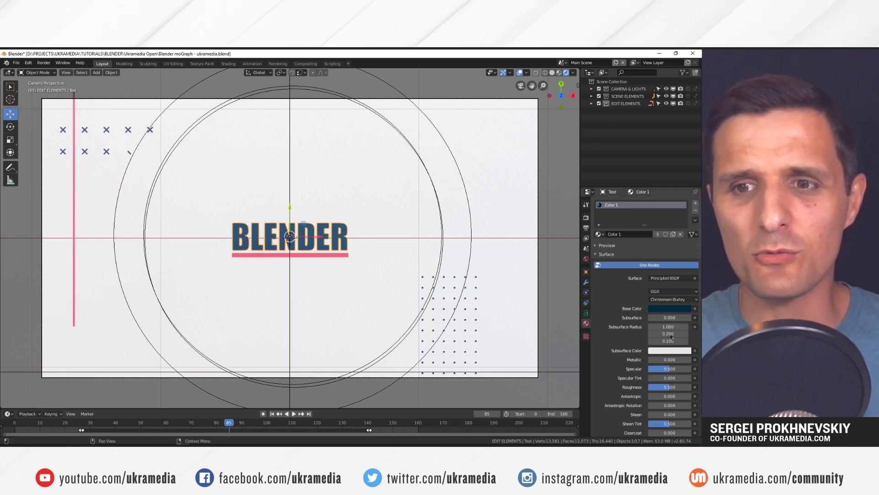
left_click(663, 308)
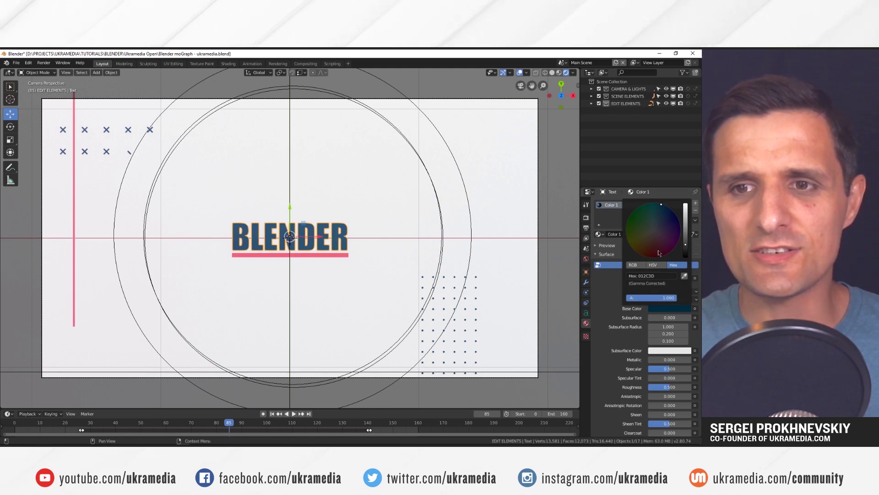
left_click(660, 237)
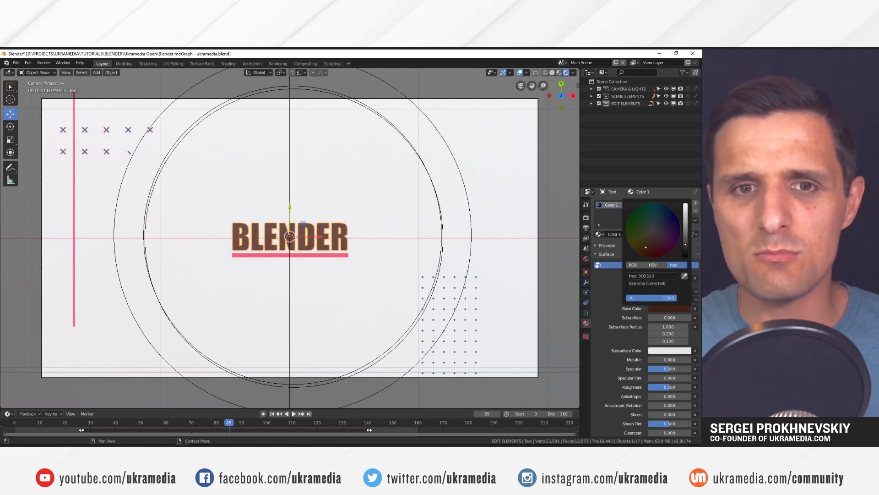
mouse_move(646, 248)
left_mouse_down()
mouse_move(653, 251)
mouse_move(628, 219)
left_mouse_up()
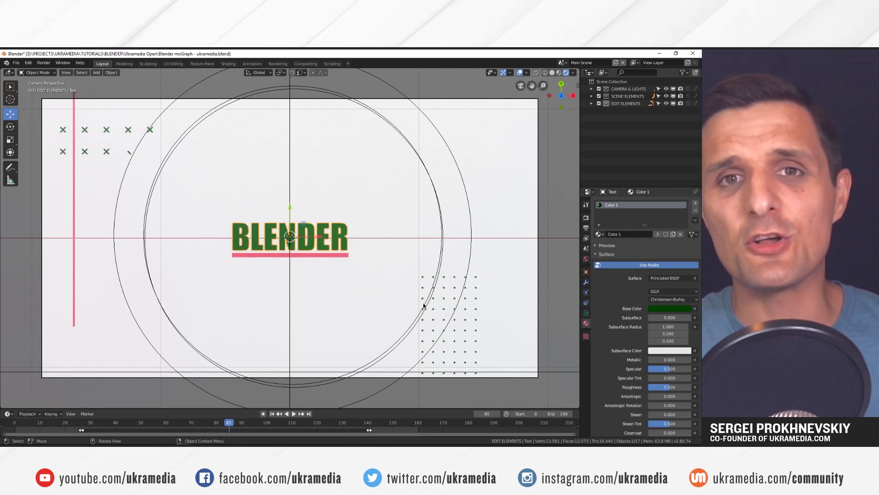
Change the base color of the vertical line's Color 2 material to bright blue.
left_click(75, 213)
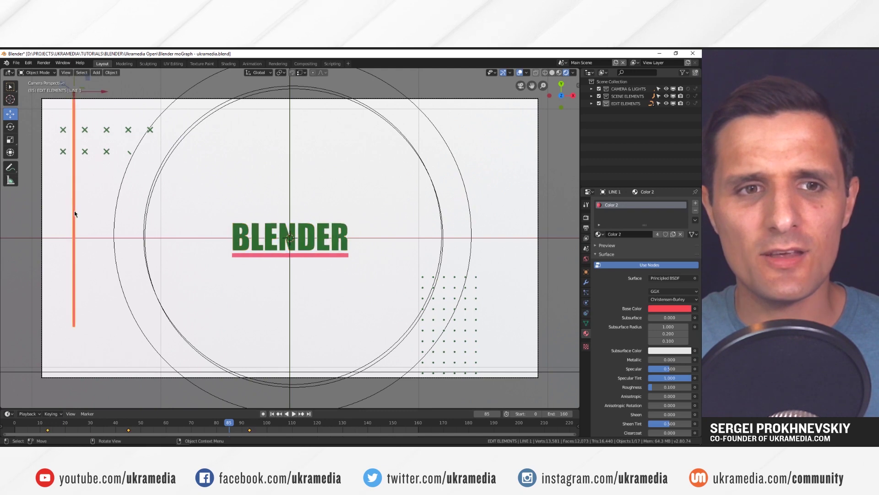
left_click(657, 308)
left_click_drag(668, 239, 669, 212)
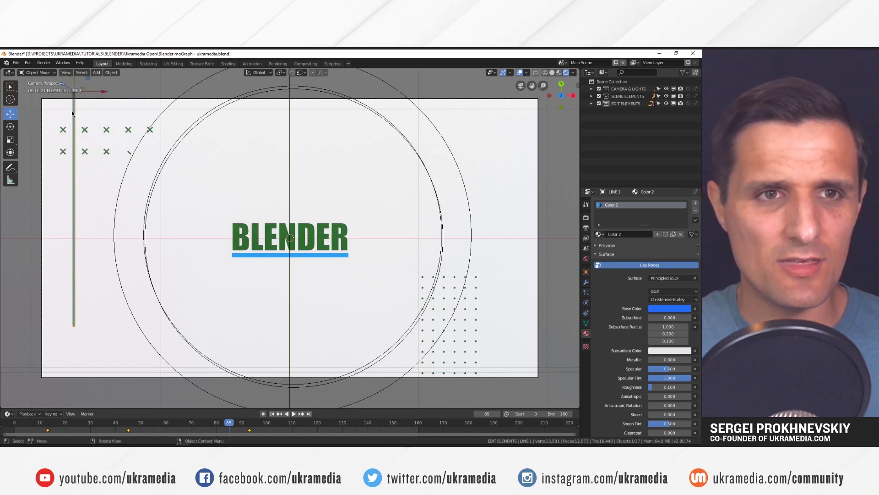
At frame 21, change the base color of the pale teal sphere's Color 3 material to orange-red.
key("Tab")
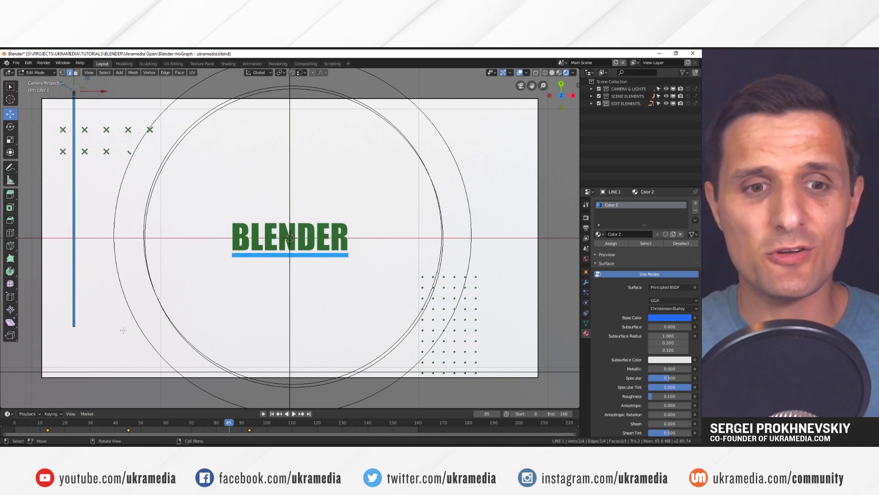
left_click(67, 423)
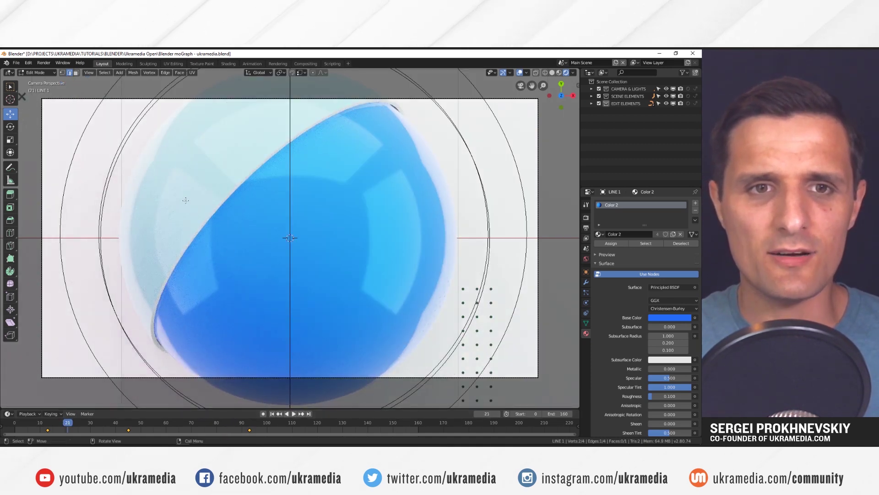
key("Tab")
left_click(191, 210)
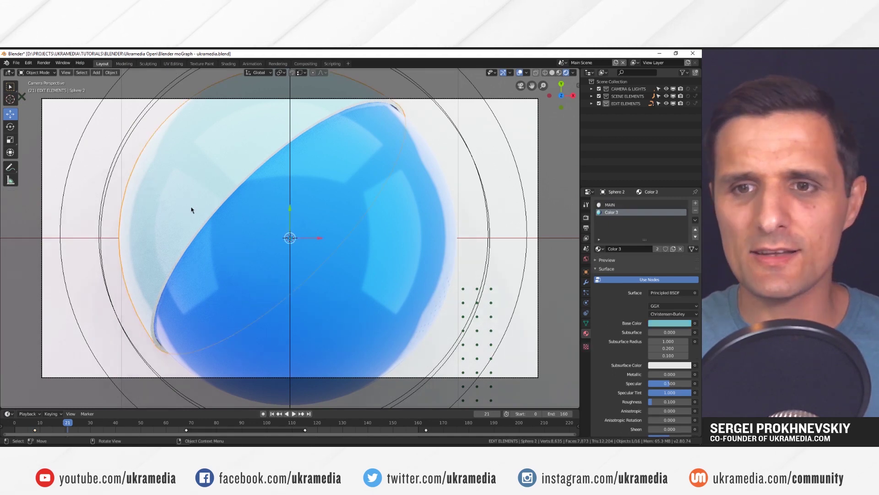
left_click(670, 322)
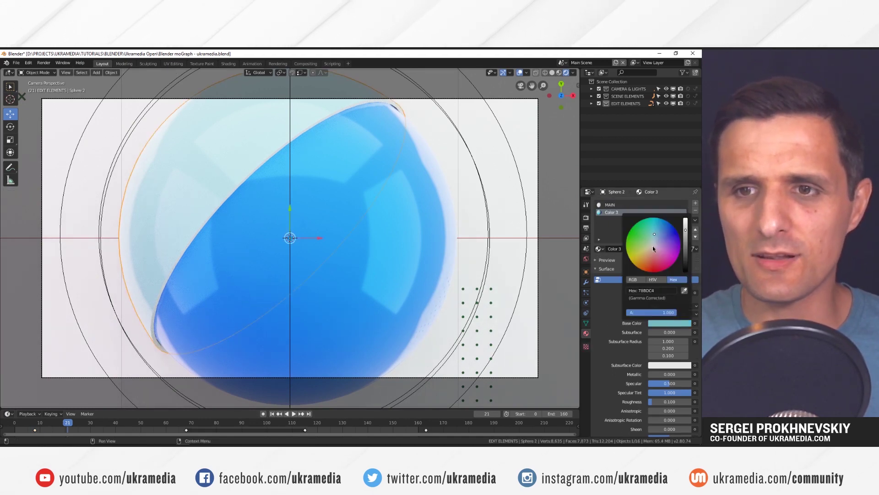
mouse_move(653, 246)
left_mouse_down()
mouse_move(630, 260)
mouse_move(646, 270)
left_mouse_up()
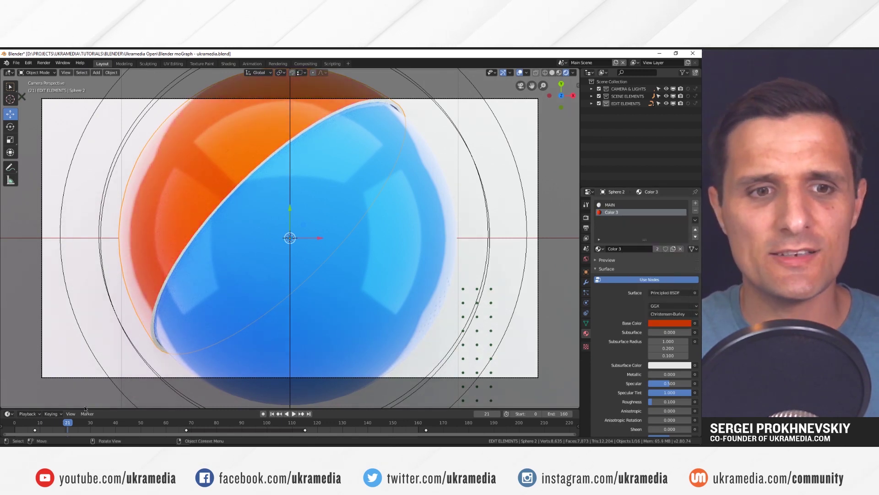
At frame 44, change the base color of the white background's MAIN material to bright yellow.
left_click_drag(87, 426, 127, 430)
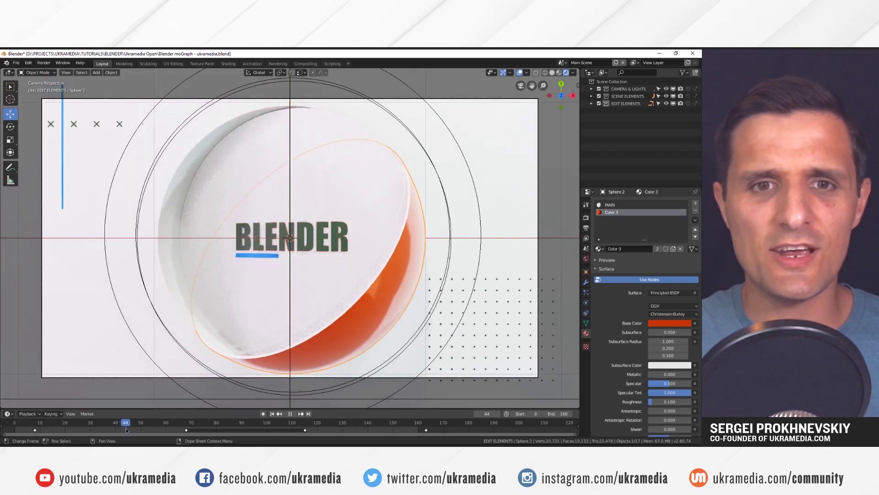
left_click(96, 340)
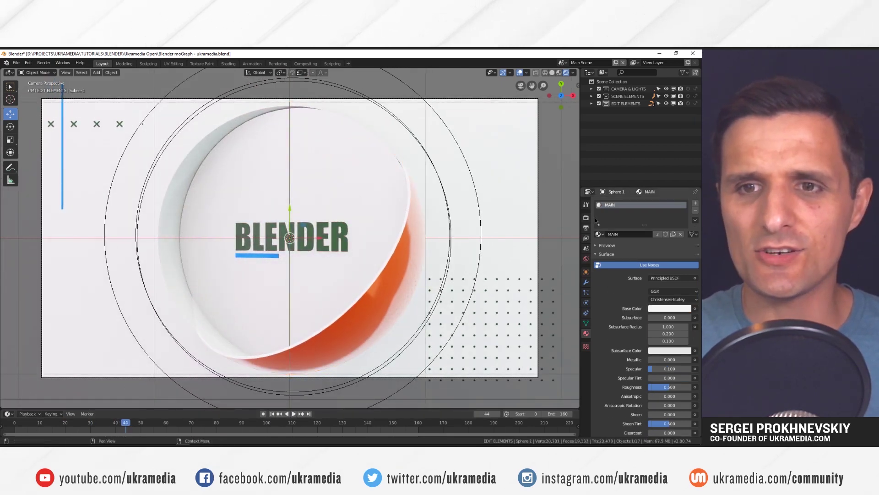
left_click(661, 308)
left_click(669, 212)
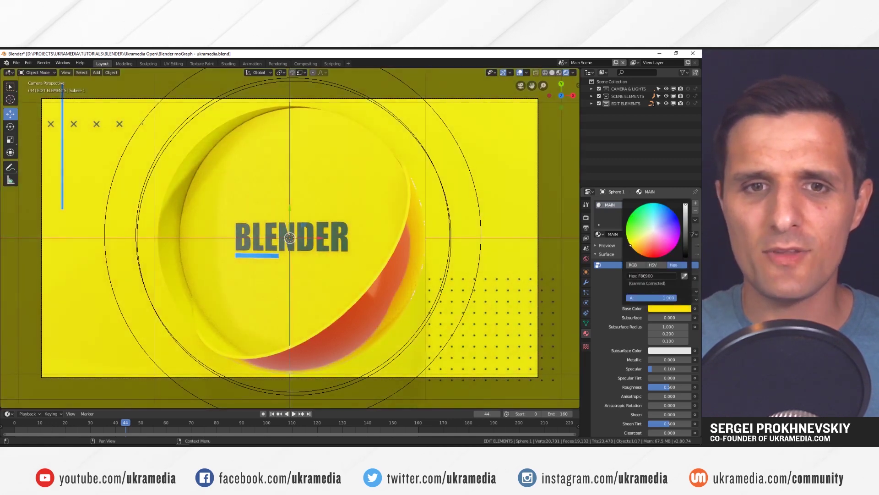
Play back the recolored animation, replay it from an earlier frame, and stop at frame 67.
key("space")
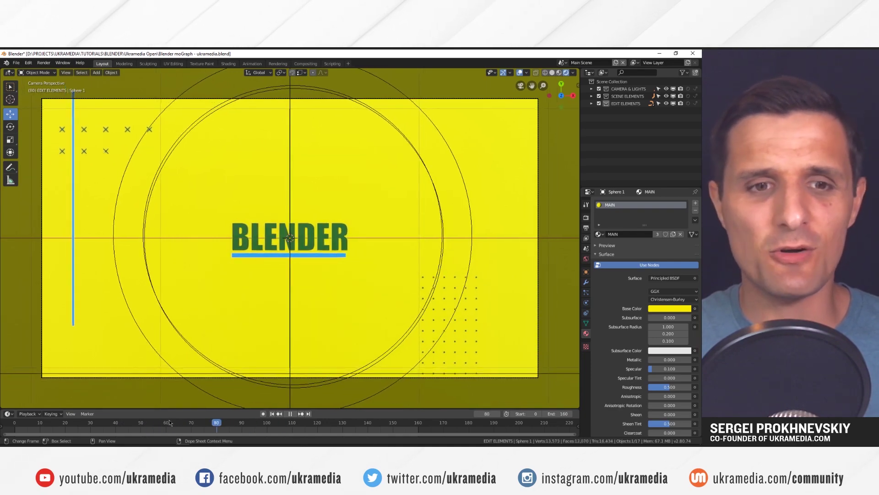
left_click(76, 423)
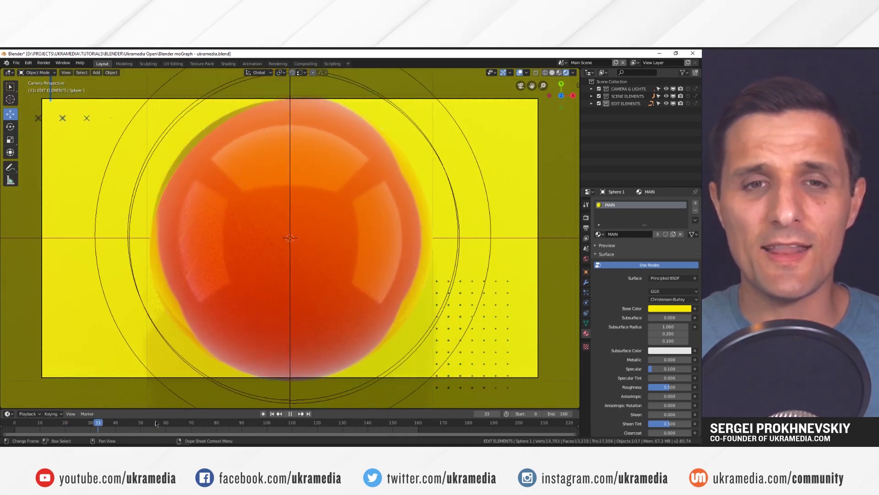
key("space")
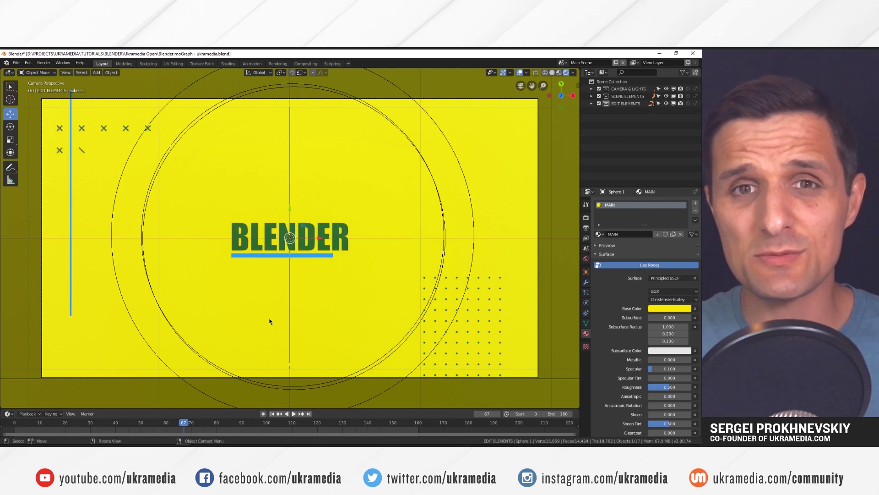
Review the scene's output path and file format settings and bring up the Render Animation command.
left_click(586, 229)
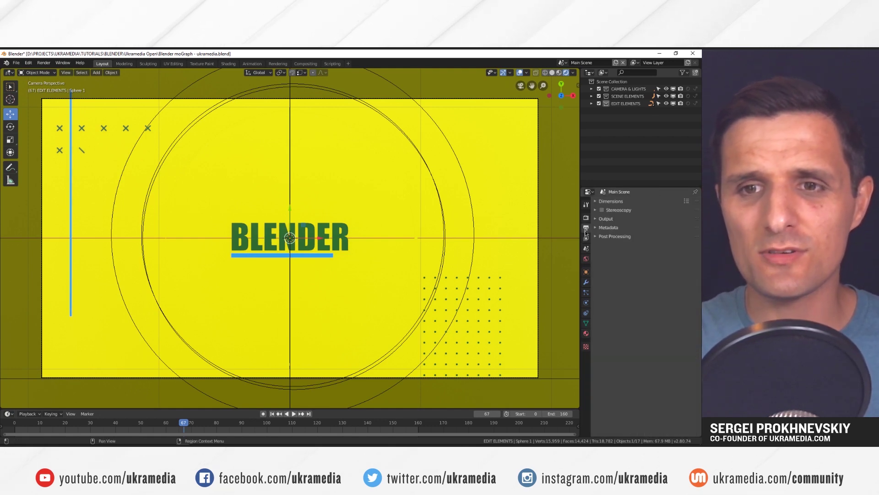
left_click(612, 220)
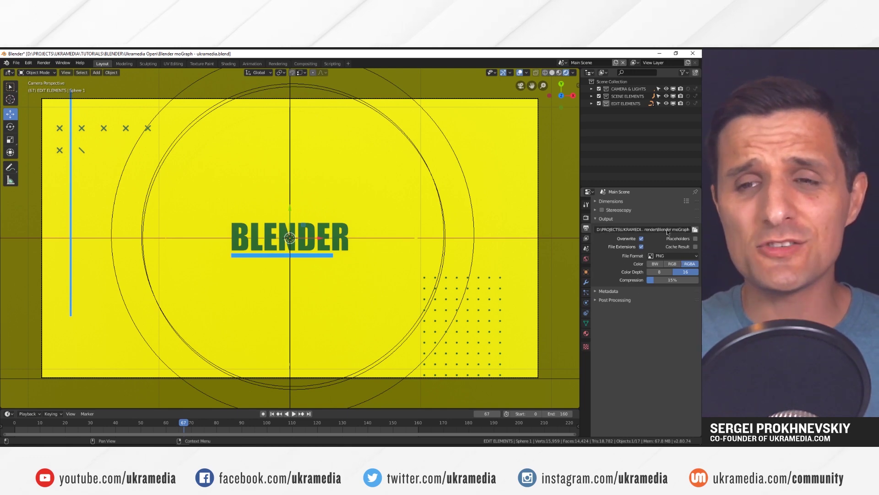
left_click(44, 63)
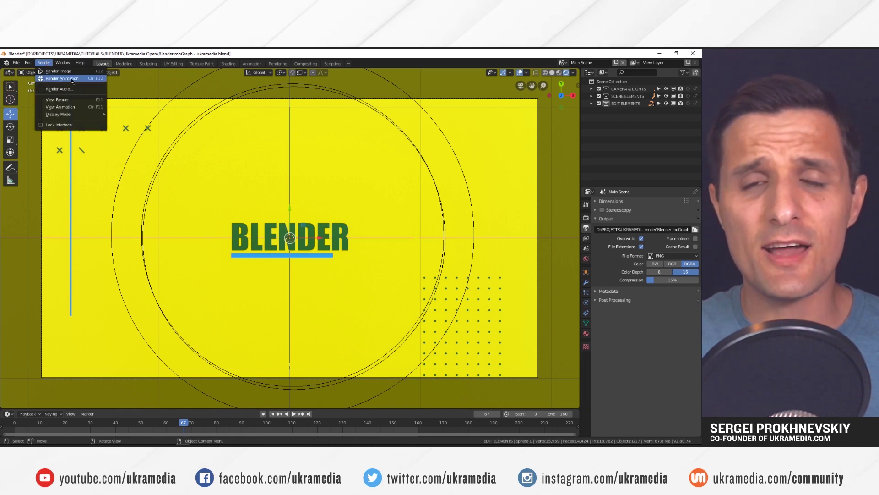